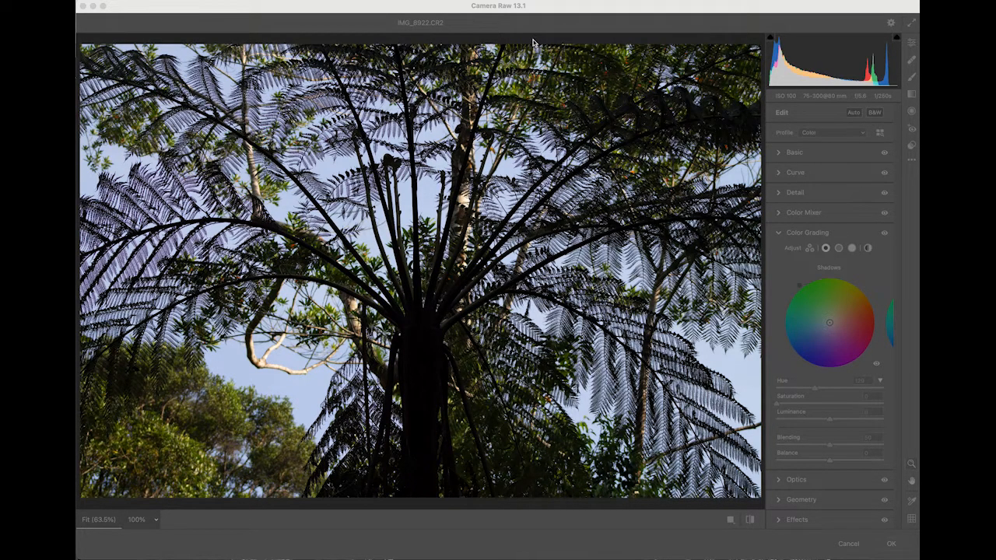
Convert the fern photo to black and white and reopen the Color Grading settings.
{"action": "left_click", "coordinate": [567, 10]}
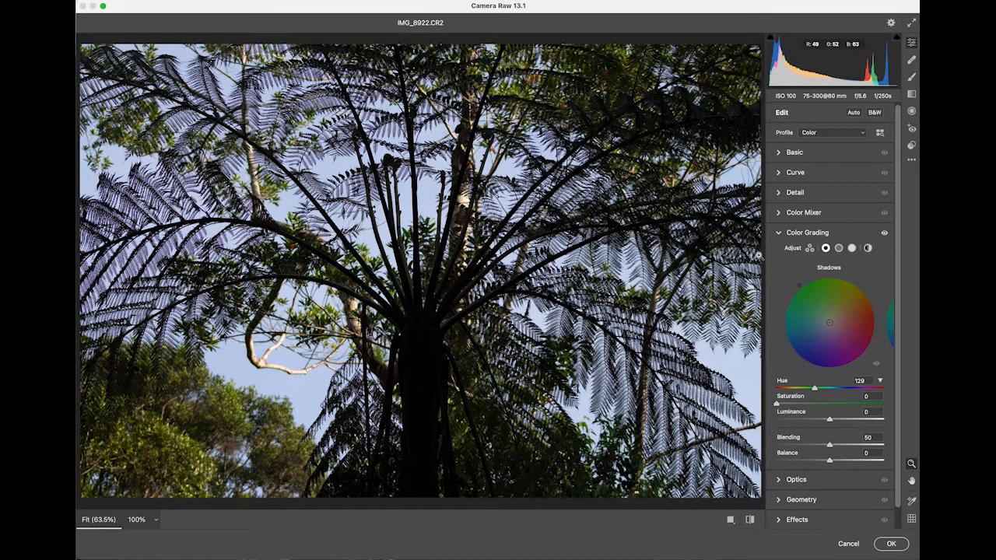
{"action": "left_click", "coordinate": [779, 233]}
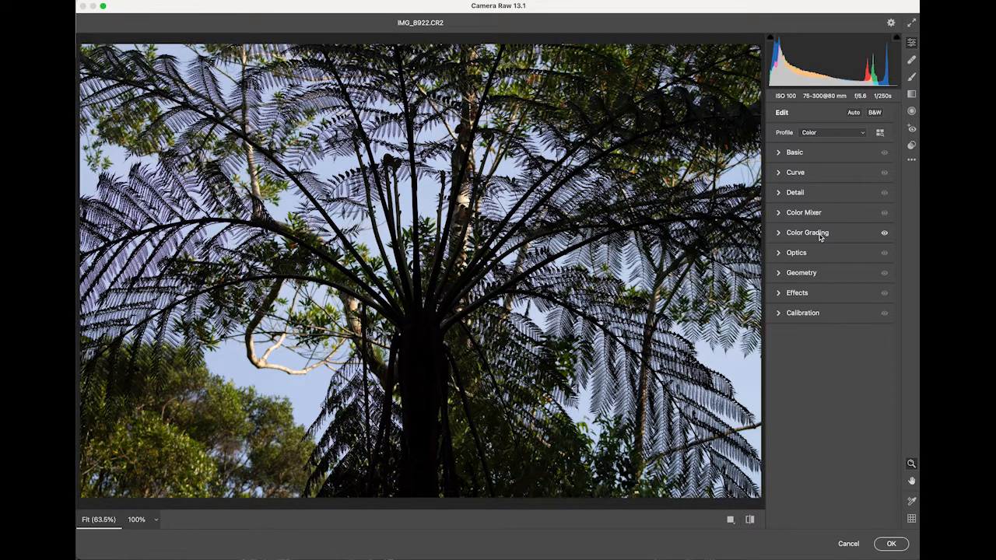
{"action": "left_click", "coordinate": [874, 113]}
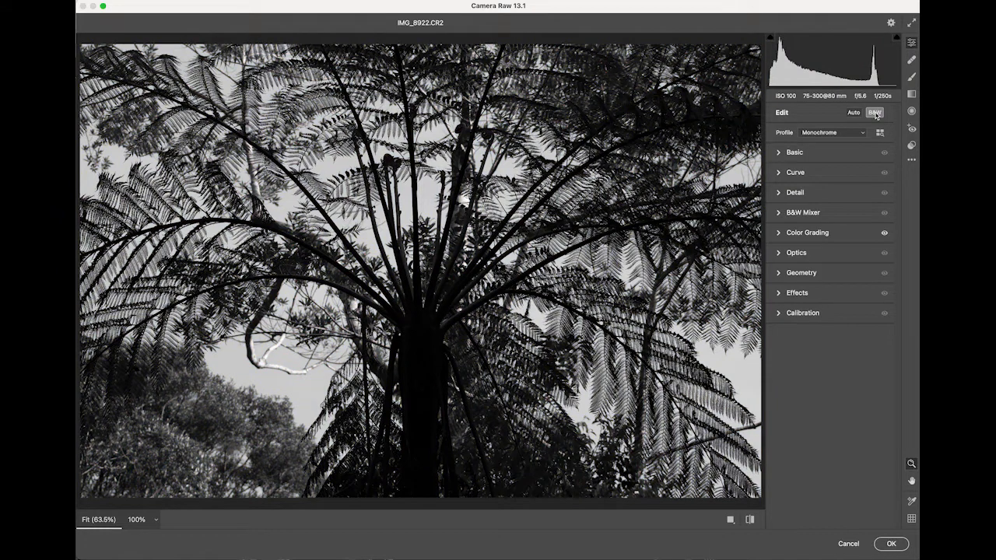
{"action": "left_click", "coordinate": [779, 234]}
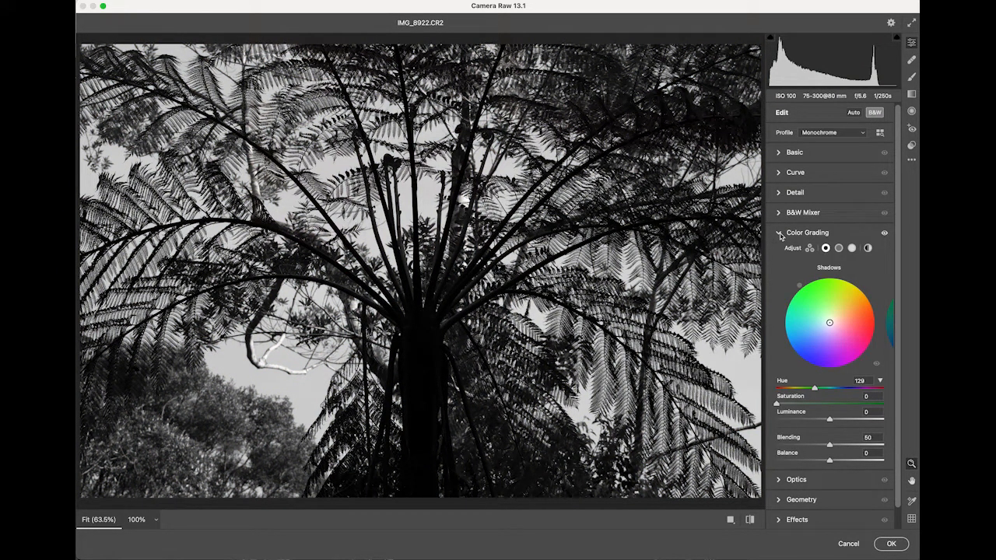
Examine the midtones, highlights, global and shadows color wheels, and how the hue and saturation sliders collapse and expand.
{"action": "left_click", "coordinate": [839, 249]}
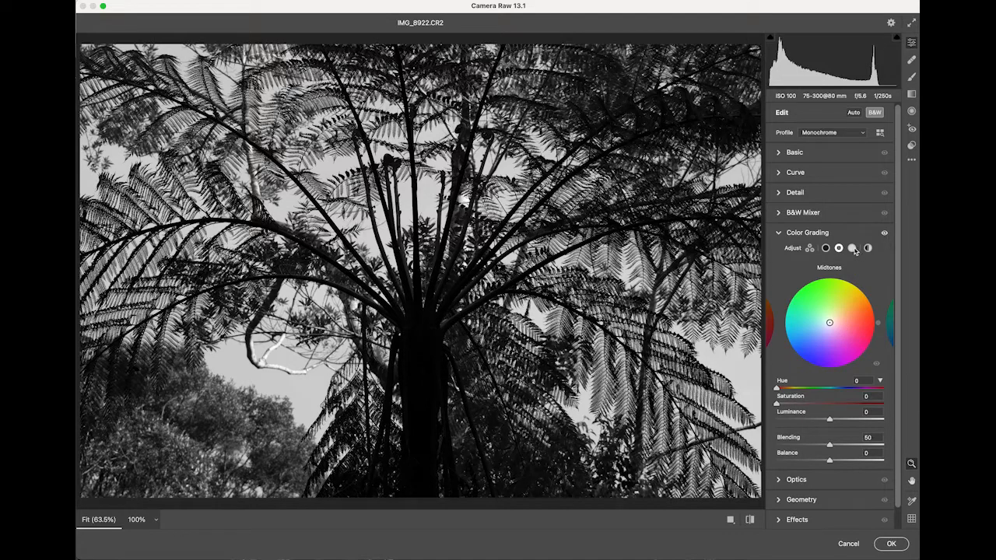
{"action": "left_click", "coordinate": [853, 248]}
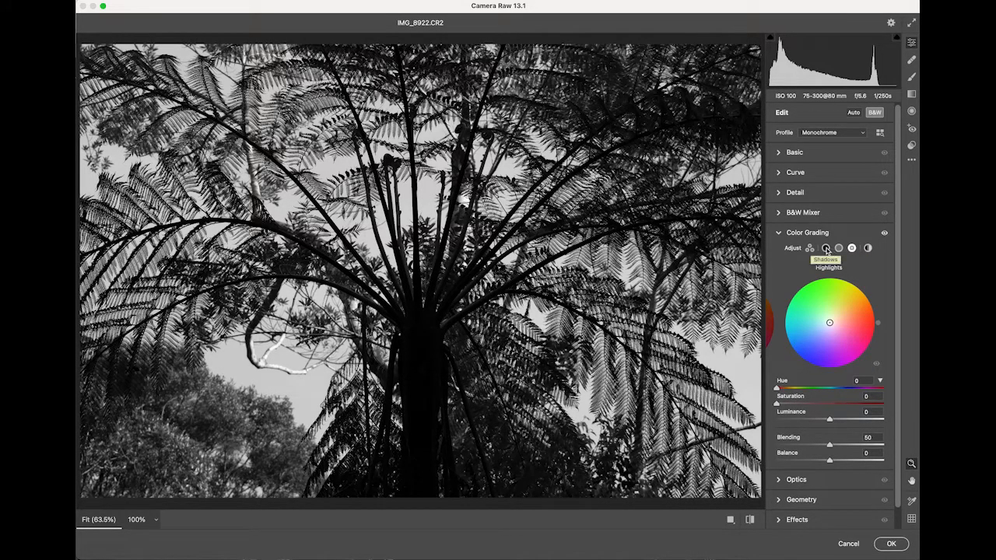
{"action": "left_click", "coordinate": [869, 248]}
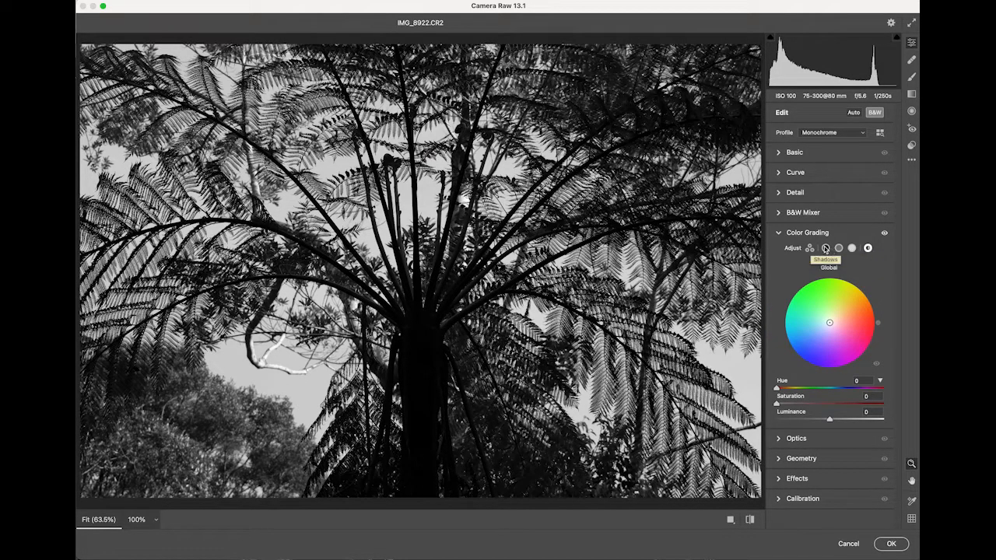
{"action": "left_click", "coordinate": [826, 249]}
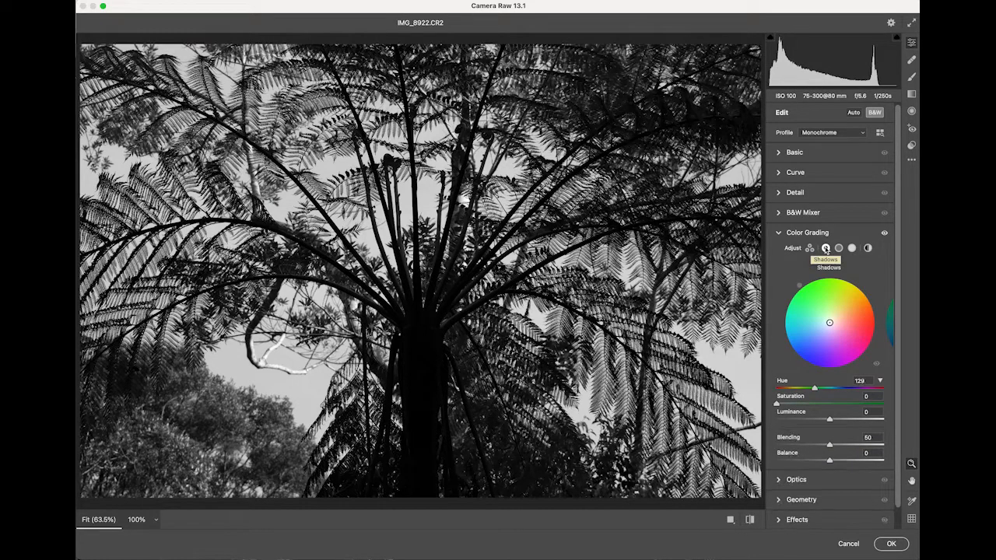
{"action": "left_click", "coordinate": [881, 381]}
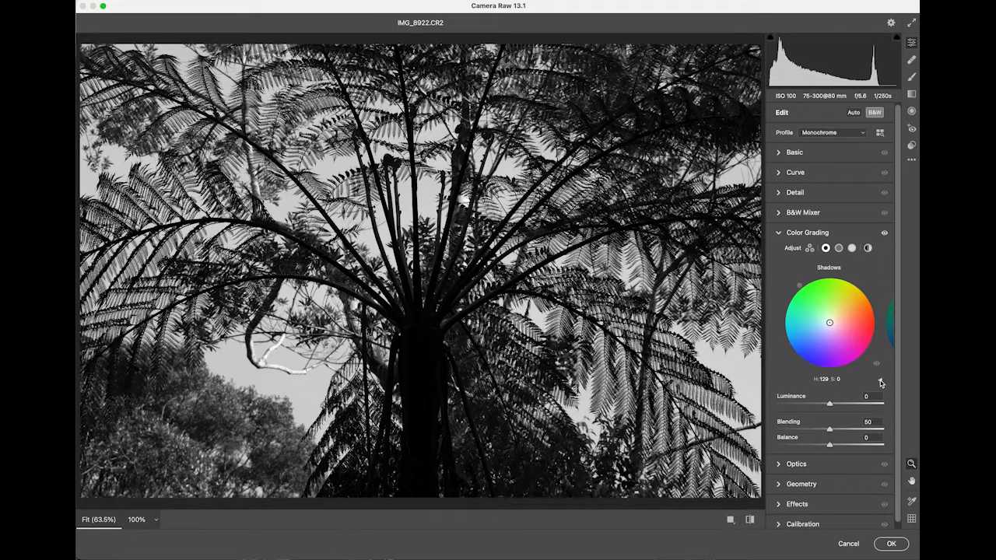
{"action": "left_click", "coordinate": [881, 382]}
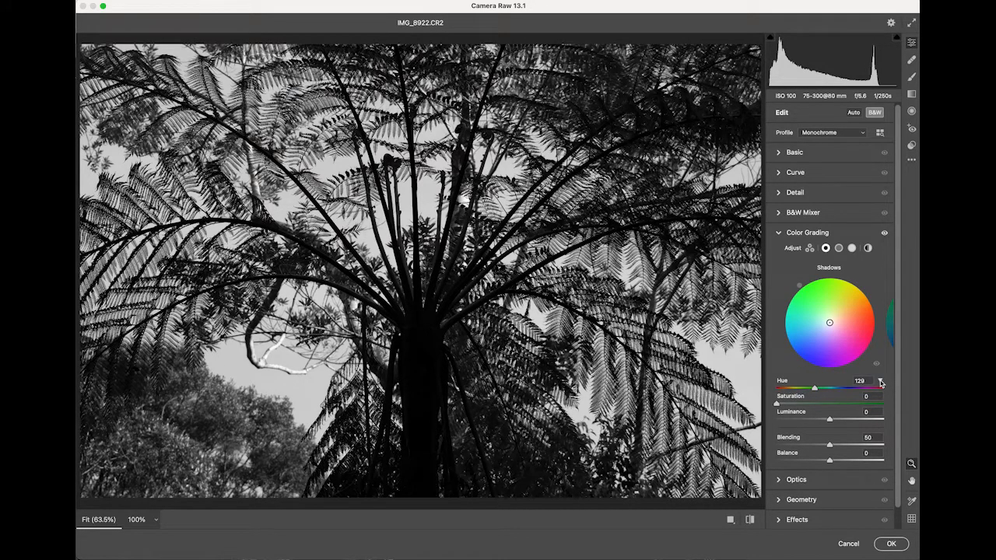
{"action": "left_click", "coordinate": [881, 381]}
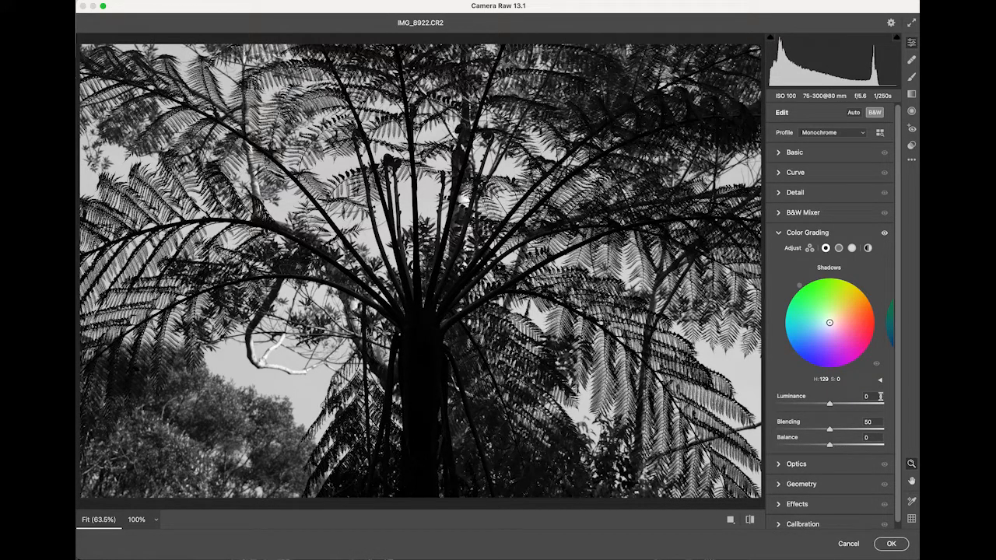
{"action": "left_click", "coordinate": [881, 381]}
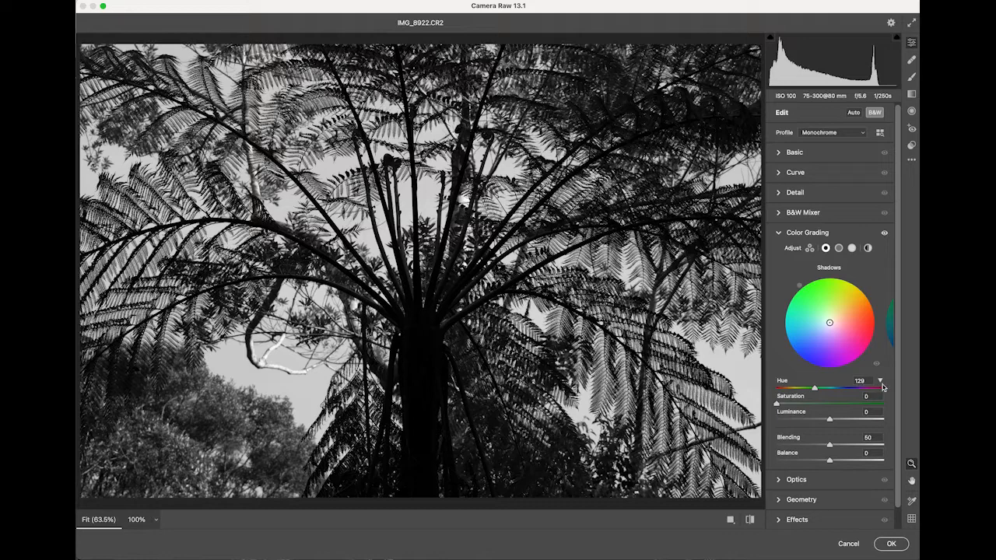
Tint the shadows green with hue 116 and saturation 55, and set their luminance to -100.
{"action": "left_click_drag", "start_coordinate": [829, 418], "coordinate": [776, 419]}
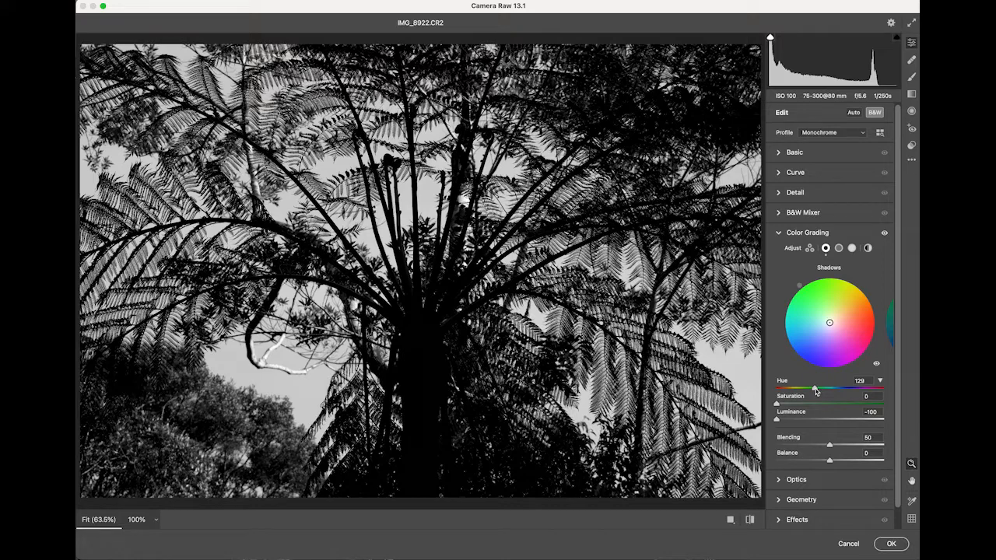
{"action": "left_click_drag", "start_coordinate": [815, 391], "coordinate": [812, 390]}
{"action": "left_click_drag", "start_coordinate": [777, 403], "coordinate": [830, 407]}
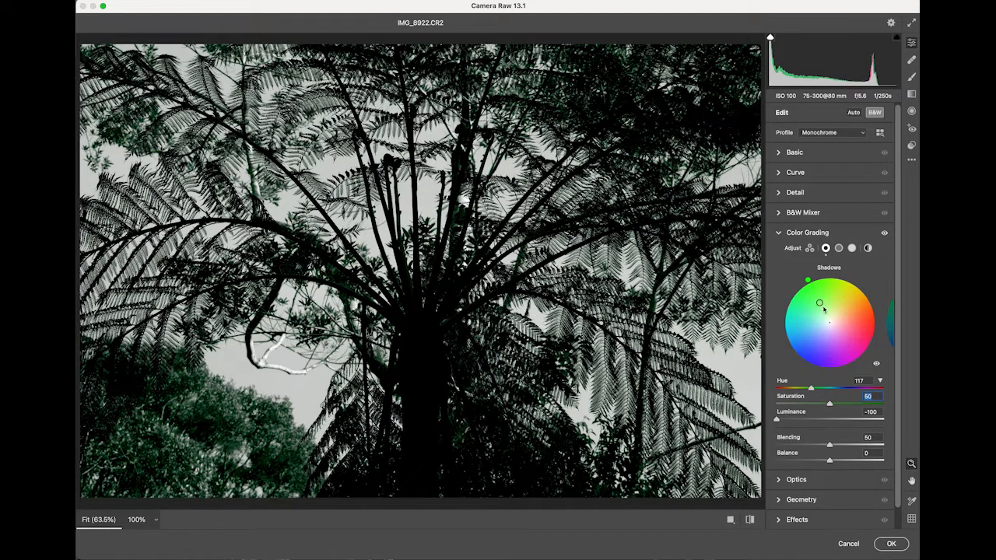
{"action": "mouse_move", "coordinate": [807, 282]}
{"action": "left_mouse_down"}
{"action": "mouse_move", "coordinate": [827, 268]}
{"action": "mouse_move", "coordinate": [837, 277]}
{"action": "left_mouse_up"}
{"action": "mouse_move", "coordinate": [839, 277]}
{"action": "left_mouse_down"}
{"action": "mouse_move", "coordinate": [783, 325]}
{"action": "mouse_move", "coordinate": [809, 281]}
{"action": "mouse_move", "coordinate": [819, 302]}
{"action": "left_mouse_up"}
{"action": "left_click", "coordinate": [775, 421]}
Set the midtones to hue 70 and saturation 41, and the highlights to hue 68 and saturation 41.
{"action": "left_click", "coordinate": [839, 248]}
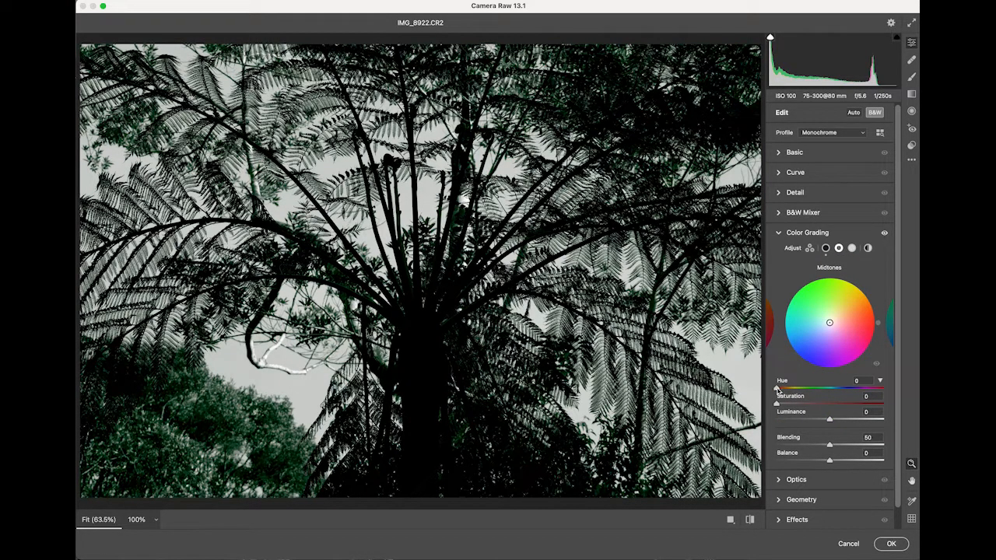
{"action": "left_click_drag", "start_coordinate": [777, 389], "coordinate": [797, 387]}
{"action": "left_click_drag", "start_coordinate": [778, 404], "coordinate": [819, 406]}
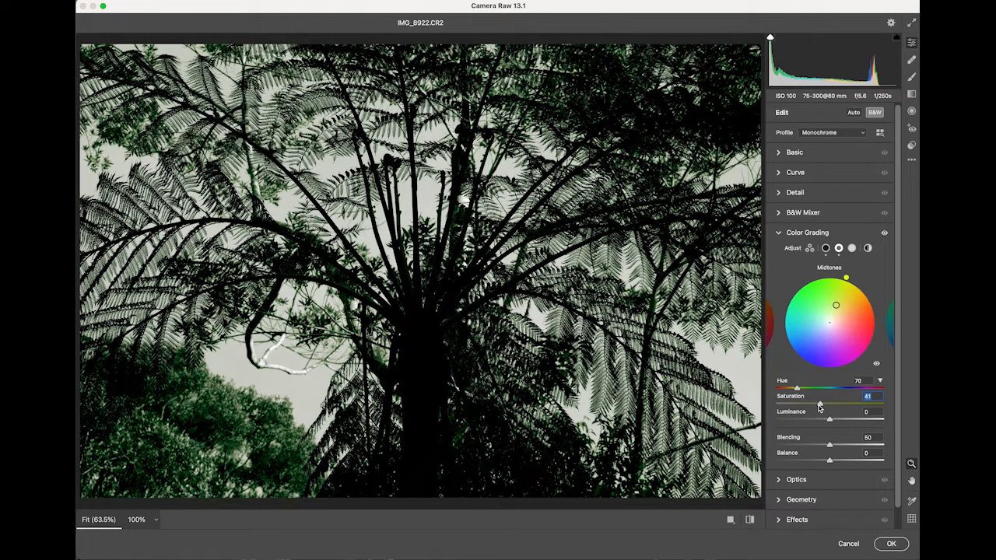
{"action": "left_click", "coordinate": [852, 248]}
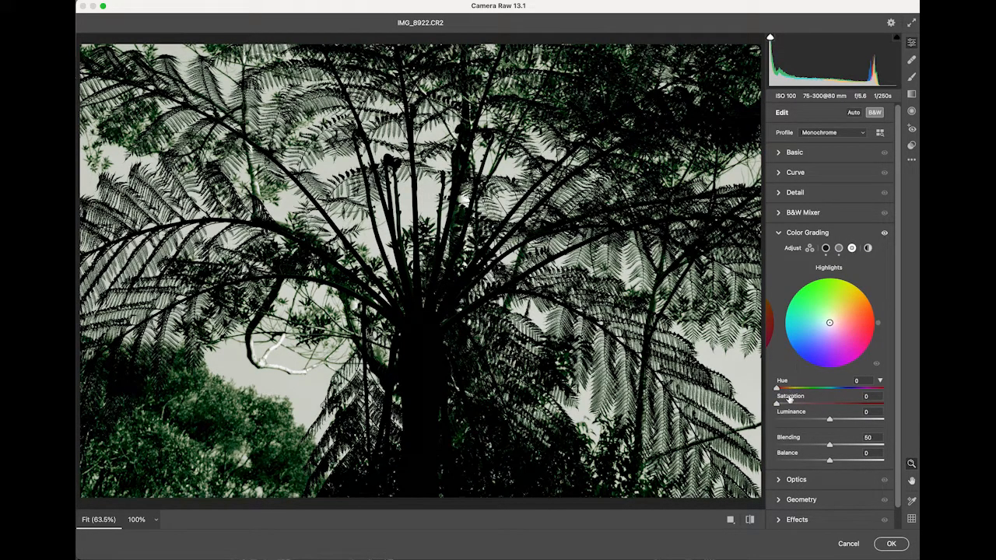
{"action": "left_click_drag", "start_coordinate": [777, 389], "coordinate": [821, 404]}
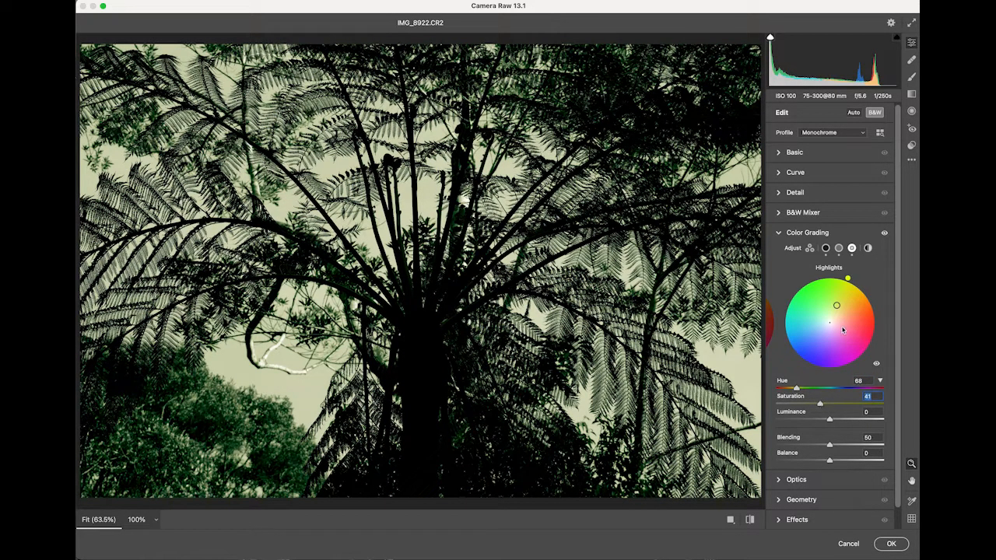
Compare the photo with and without the whole color grading by toggling its visibility.
{"action": "left_click", "coordinate": [885, 234]}
{"action": "left_click", "coordinate": [885, 234]}
{"action": "left_click", "coordinate": [885, 234]}
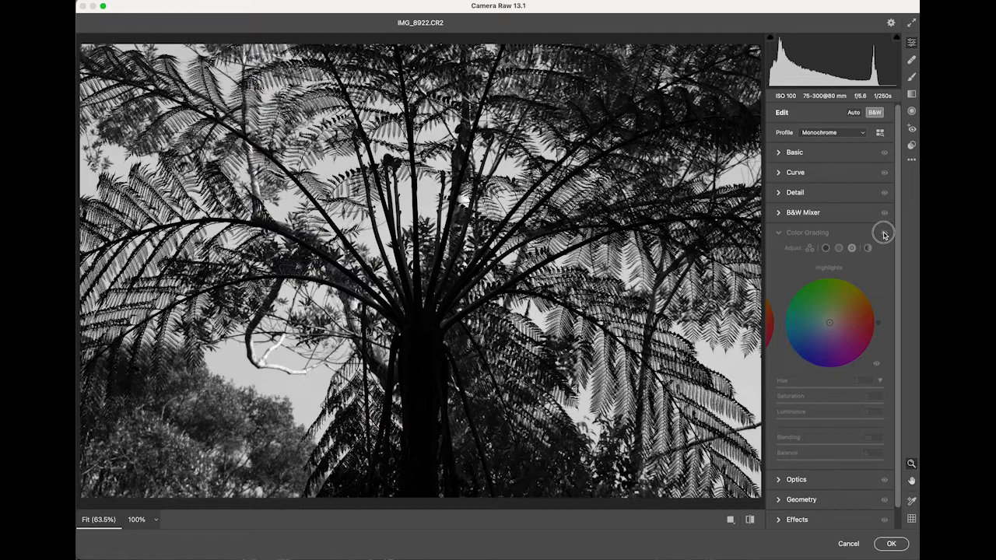
{"action": "left_click", "coordinate": [884, 234]}
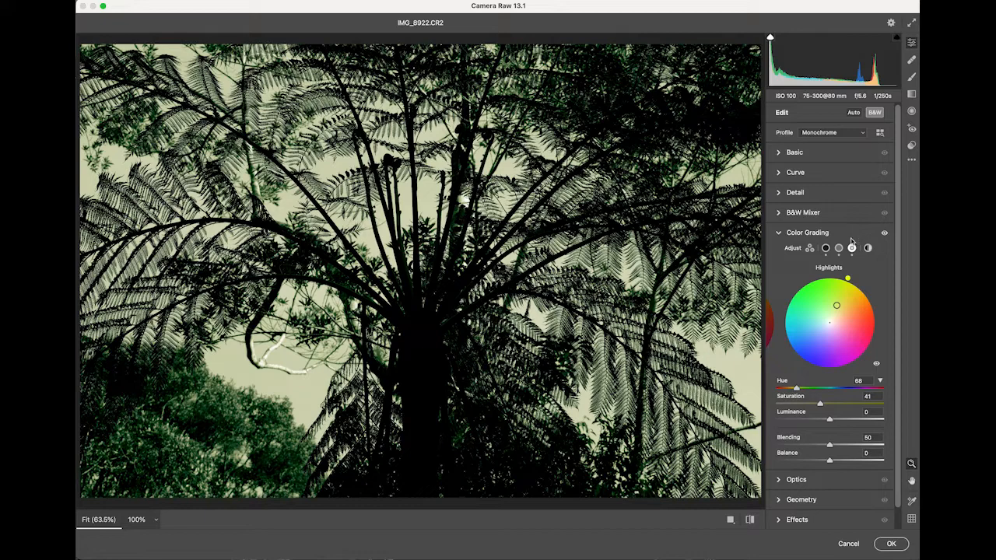
Show all three color wheels together and compare the photo with the shadows, highlights and midtones grading each switched off and on.
{"action": "left_click", "coordinate": [809, 249]}
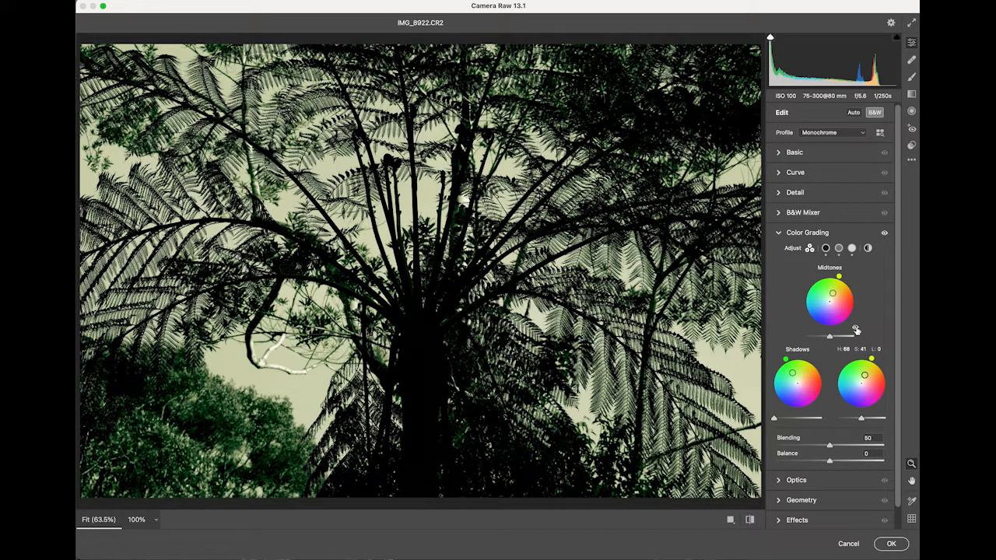
{"action": "left_click", "coordinate": [824, 411]}
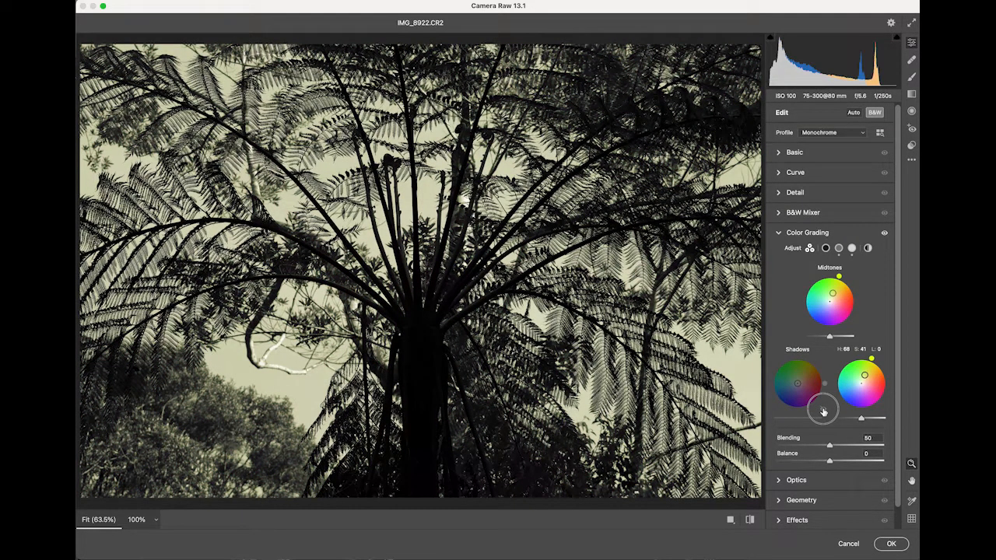
{"action": "left_click", "coordinate": [823, 411]}
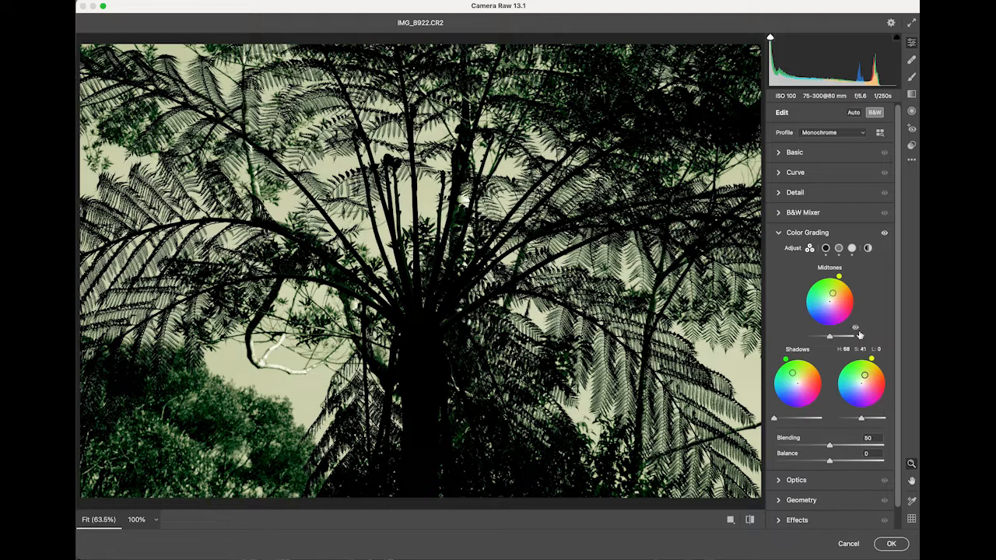
{"action": "left_click", "coordinate": [885, 410]}
{"action": "left_click", "coordinate": [885, 411]}
{"action": "left_click", "coordinate": [856, 328]}
{"action": "left_click", "coordinate": [855, 329]}
Show only the shadows wheel, try a Blending value of 0 and return it to 50.
{"action": "left_click", "coordinate": [827, 248]}
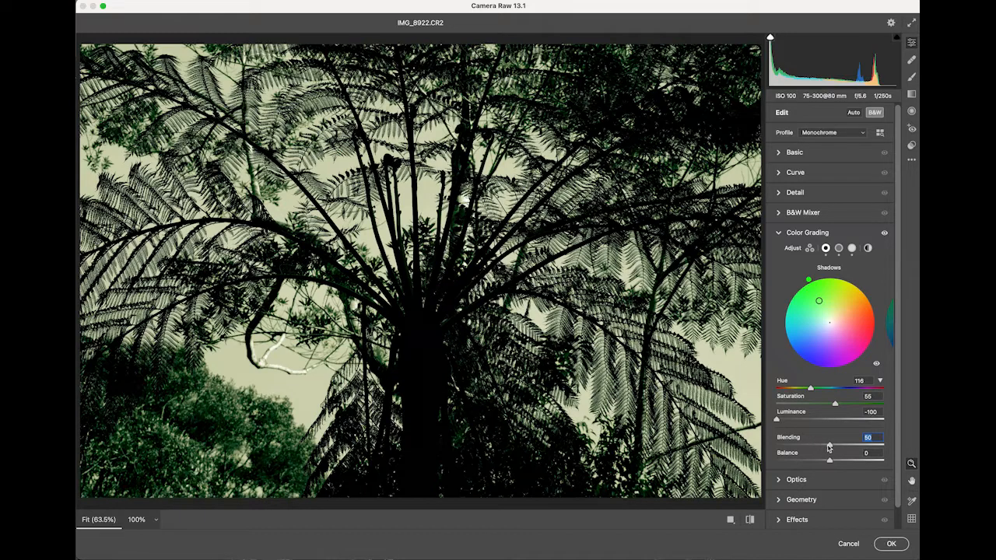
{"action": "left_click_drag", "start_coordinate": [829, 445], "coordinate": [774, 446]}
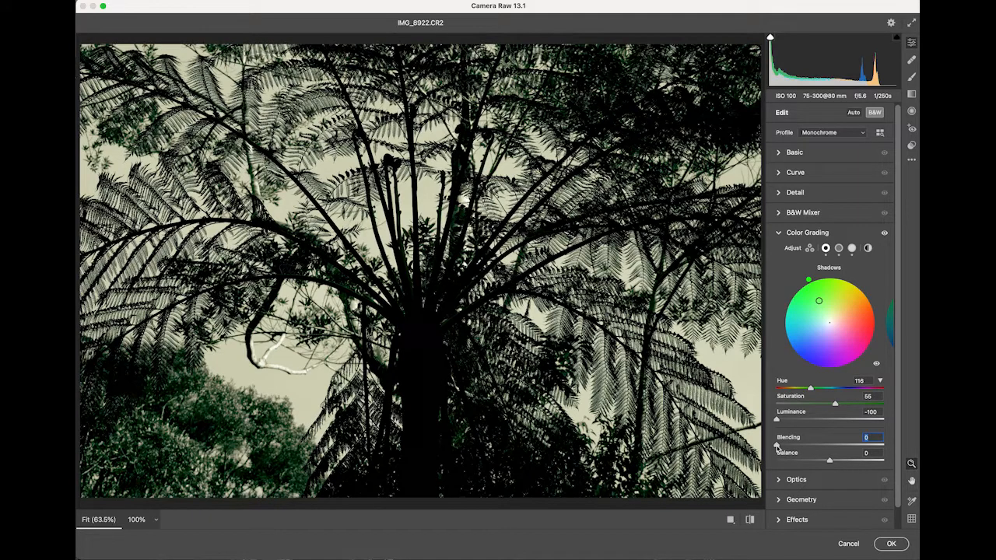
{"action": "left_click_drag", "start_coordinate": [777, 445], "coordinate": [828, 447]}
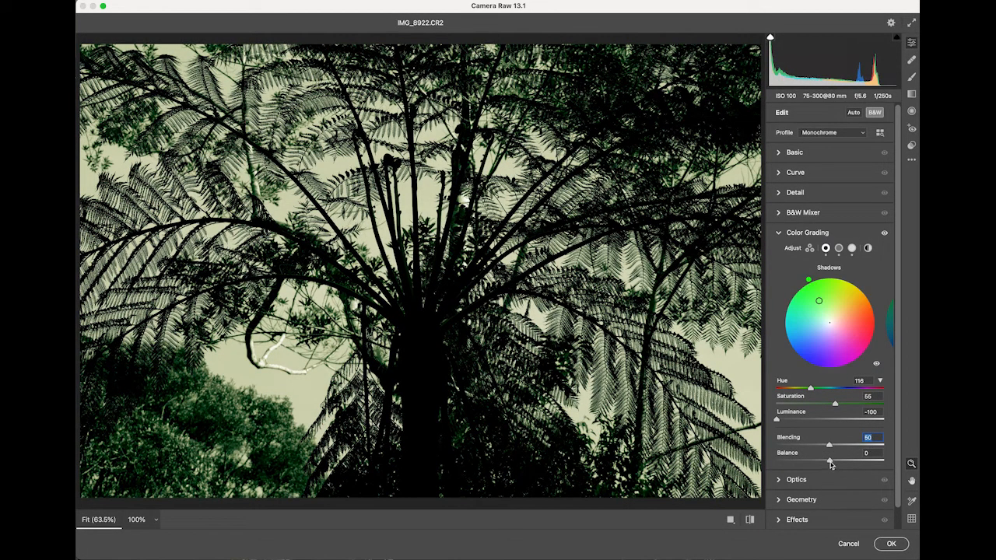
Adjust the color grading Balance to +1.
{"action": "left_click", "coordinate": [829, 461]}
{"action": "left_click_drag", "start_coordinate": [831, 462], "coordinate": [830, 462]}
{"action": "mouse_move", "coordinate": [830, 463]}
{"action": "left_mouse_down"}
{"action": "mouse_move", "coordinate": [806, 464]}
{"action": "mouse_move", "coordinate": [853, 462]}
{"action": "mouse_move", "coordinate": [830, 462]}
{"action": "left_mouse_up"}
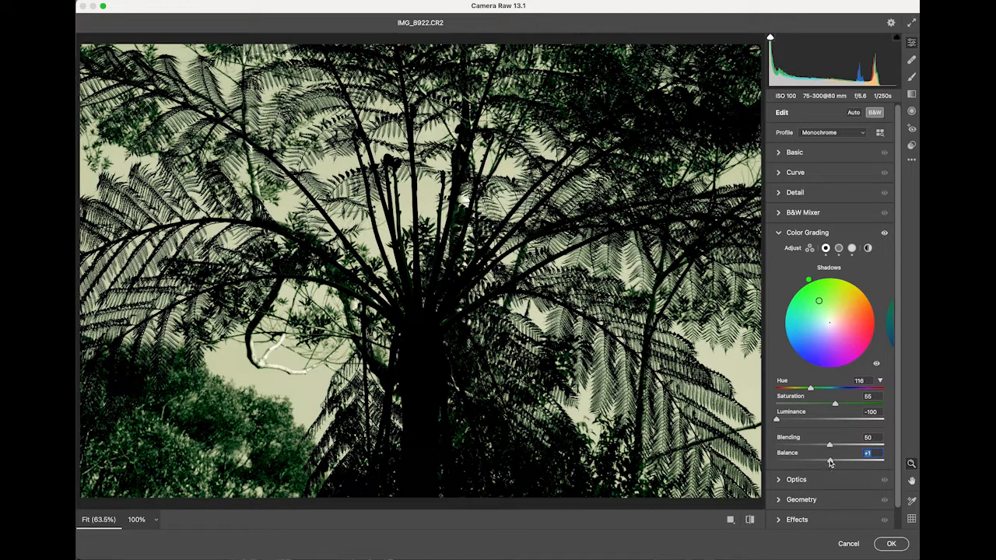